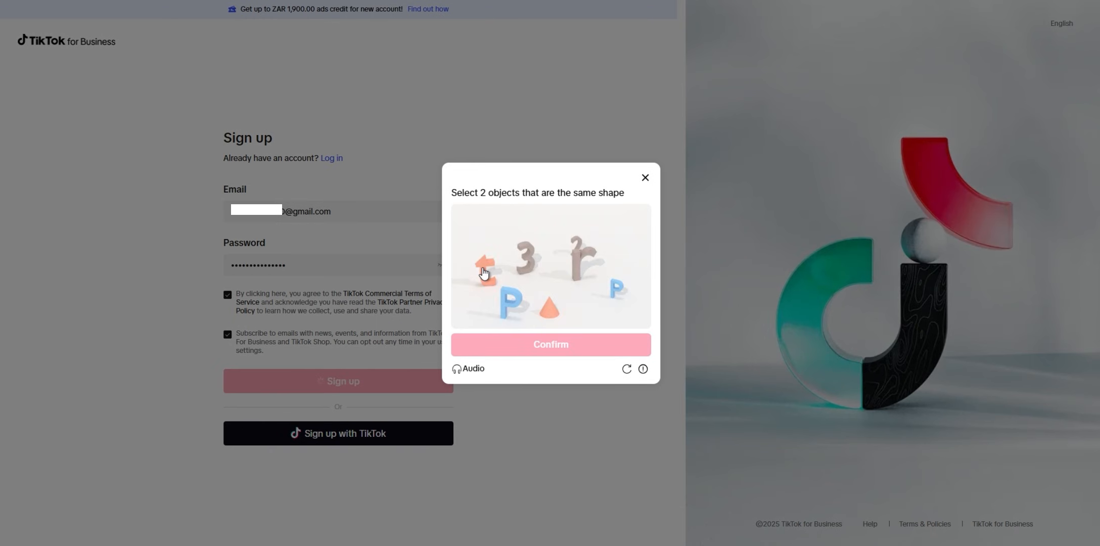
Solve the puzzle by selecting the two matching P-shaped objects and confirm
click(484, 273)
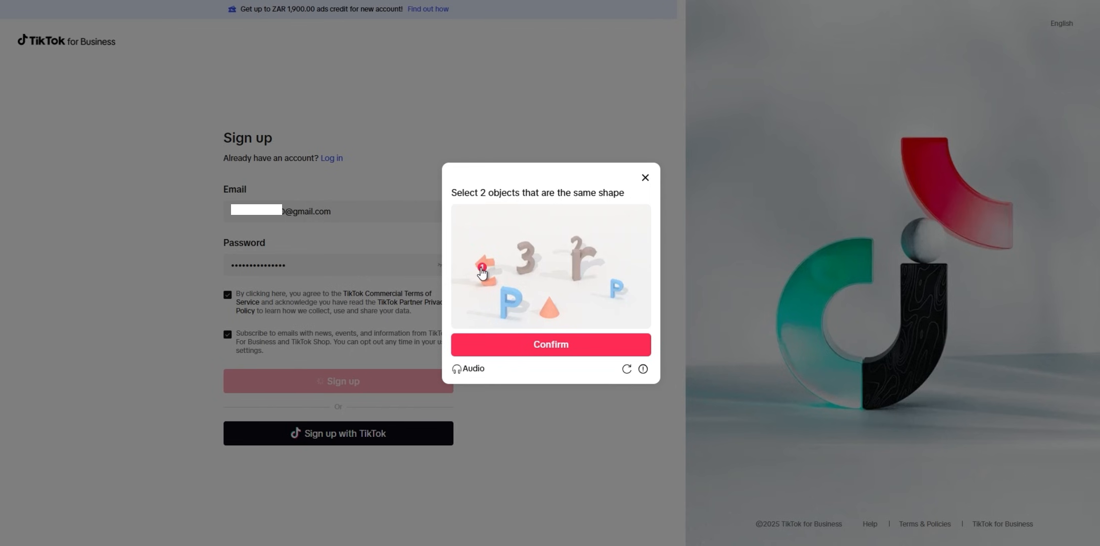
click(483, 272)
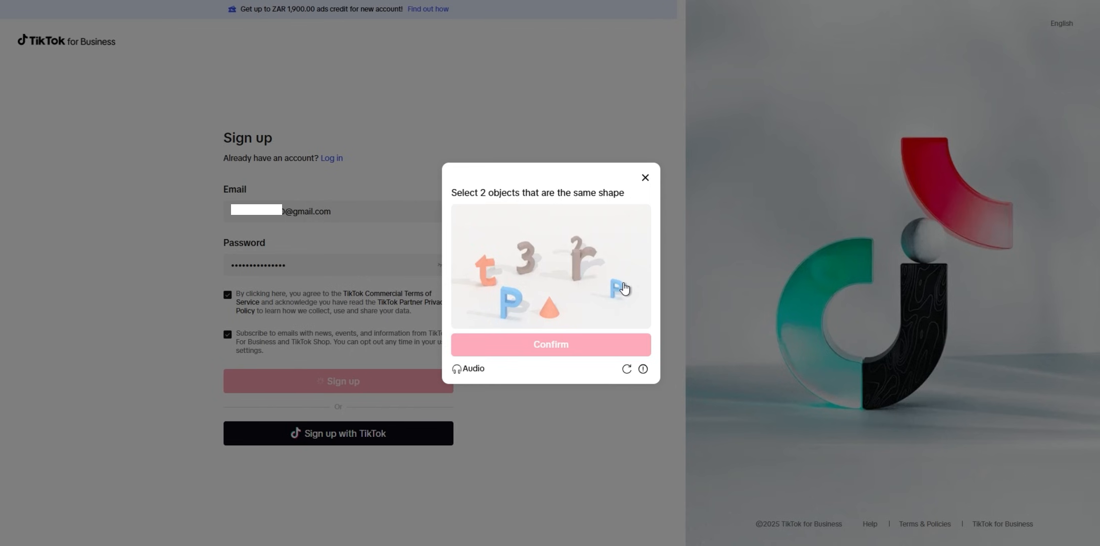
click(617, 287)
click(506, 302)
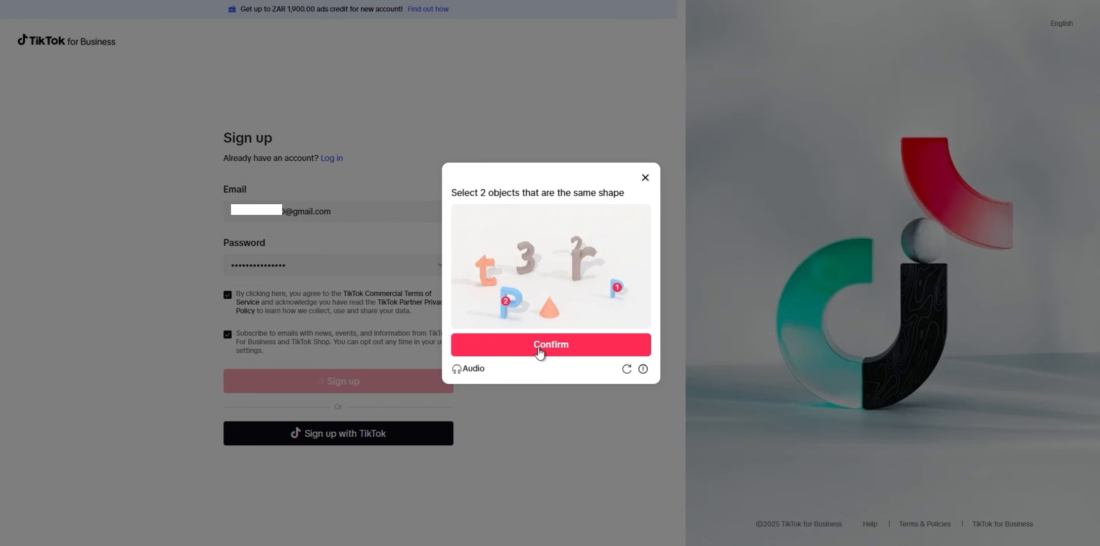
click(539, 351)
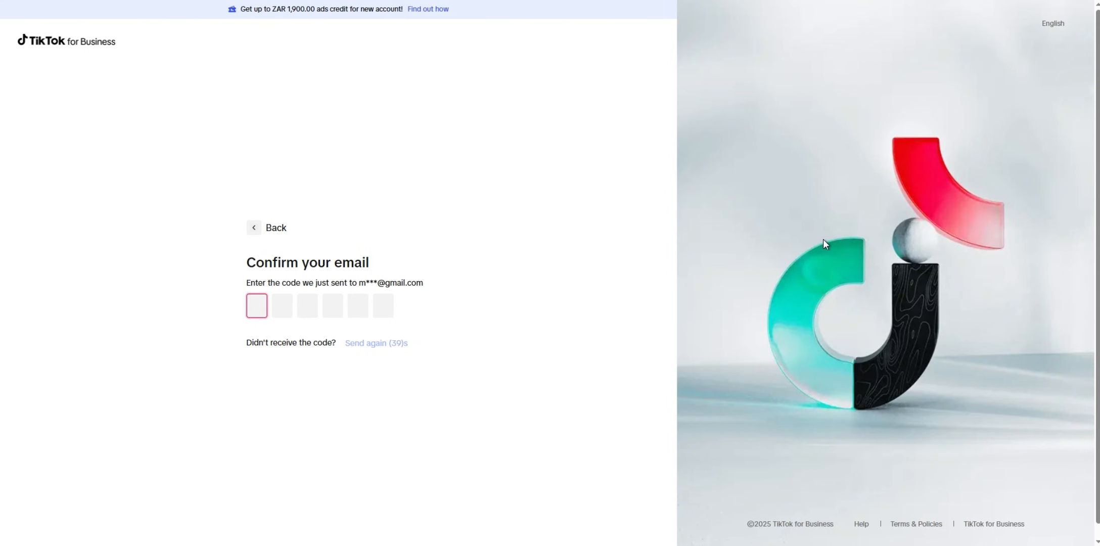
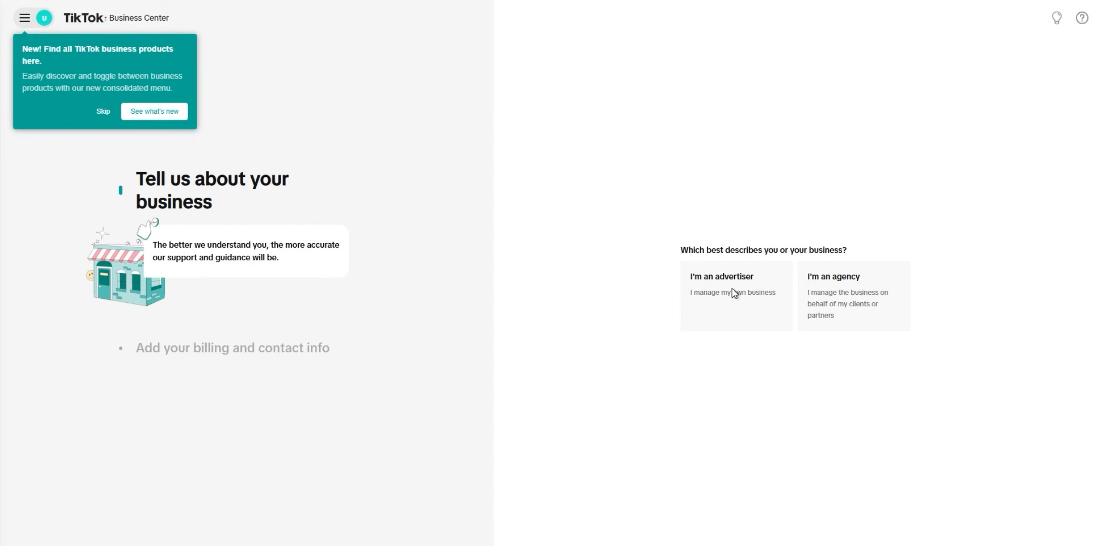
Skip the new-products tip and describe the business as an advertiser
click(101, 115)
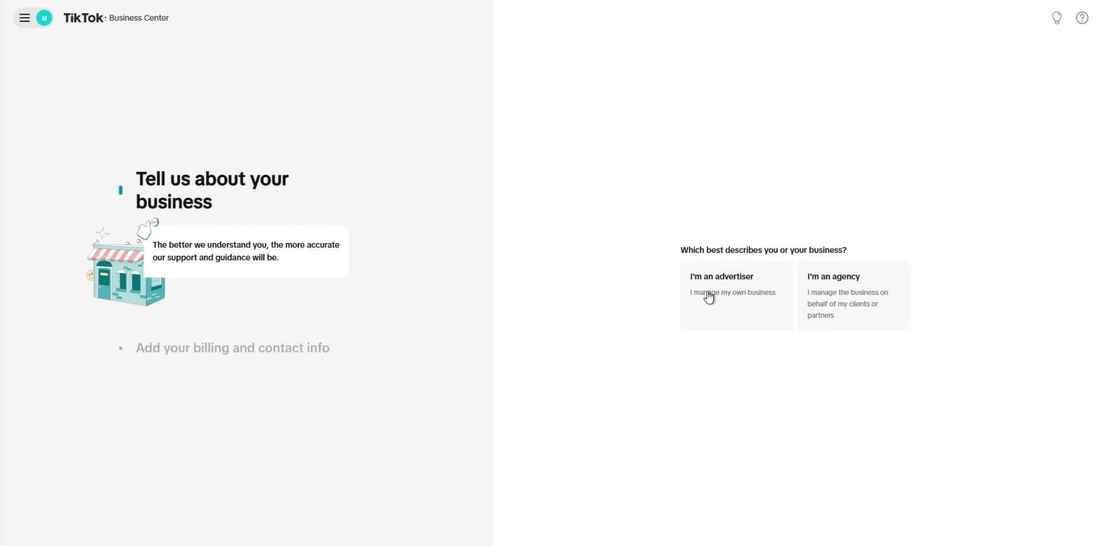
click(727, 296)
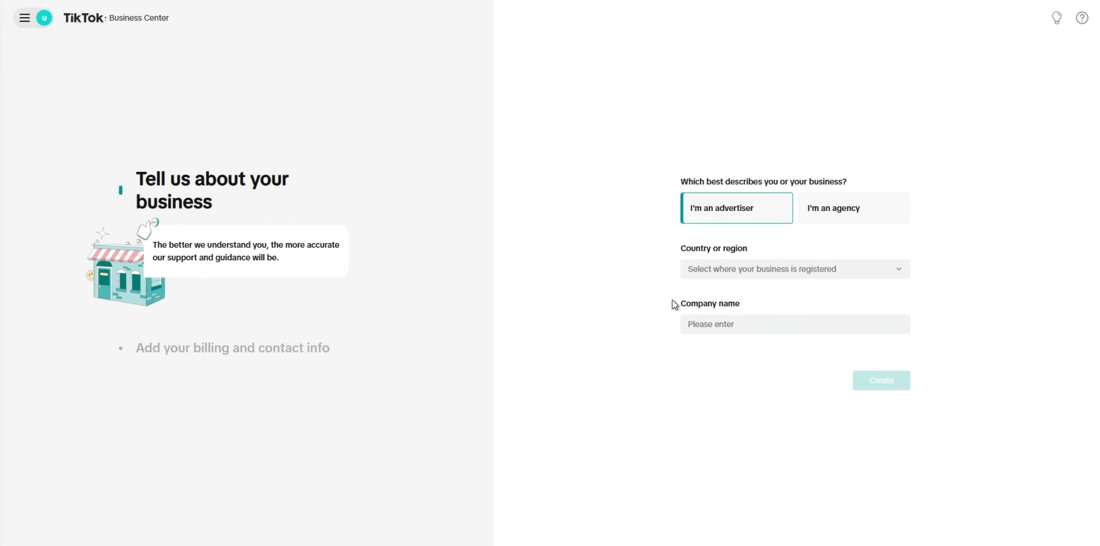
Search for and select South Africa as the country or region
click(694, 277)
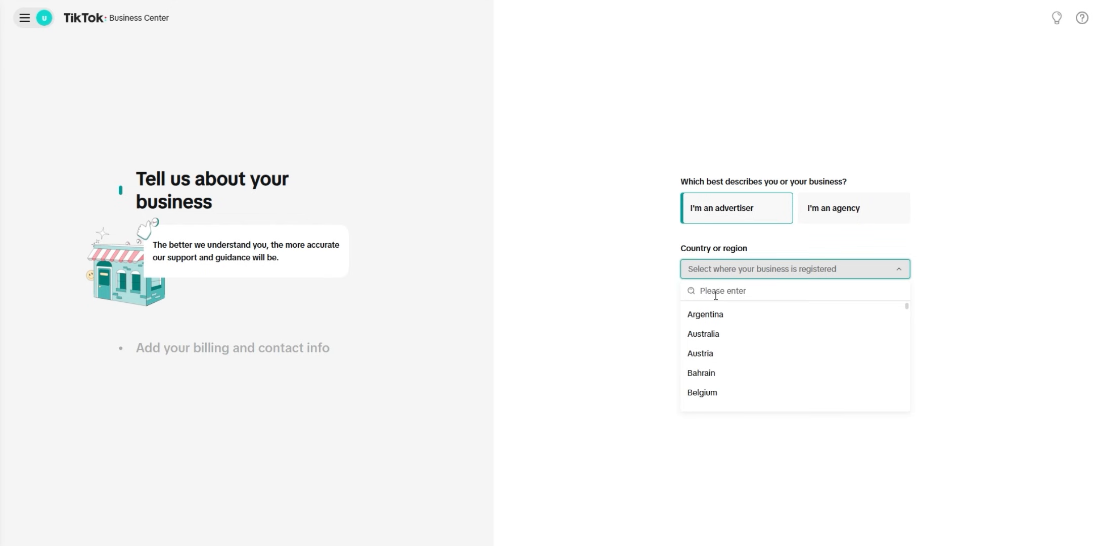
text(South Africa)
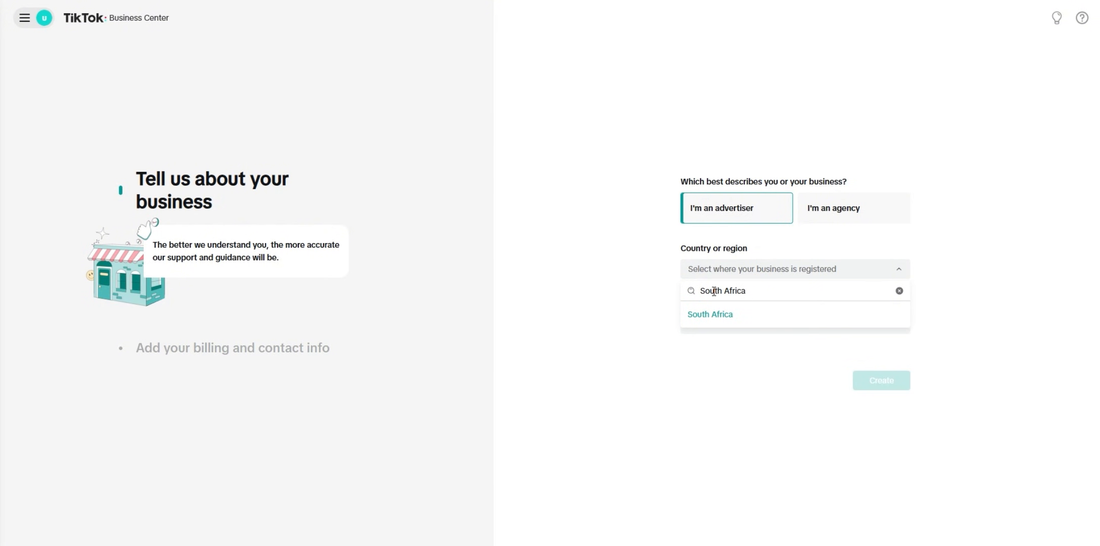
click(723, 315)
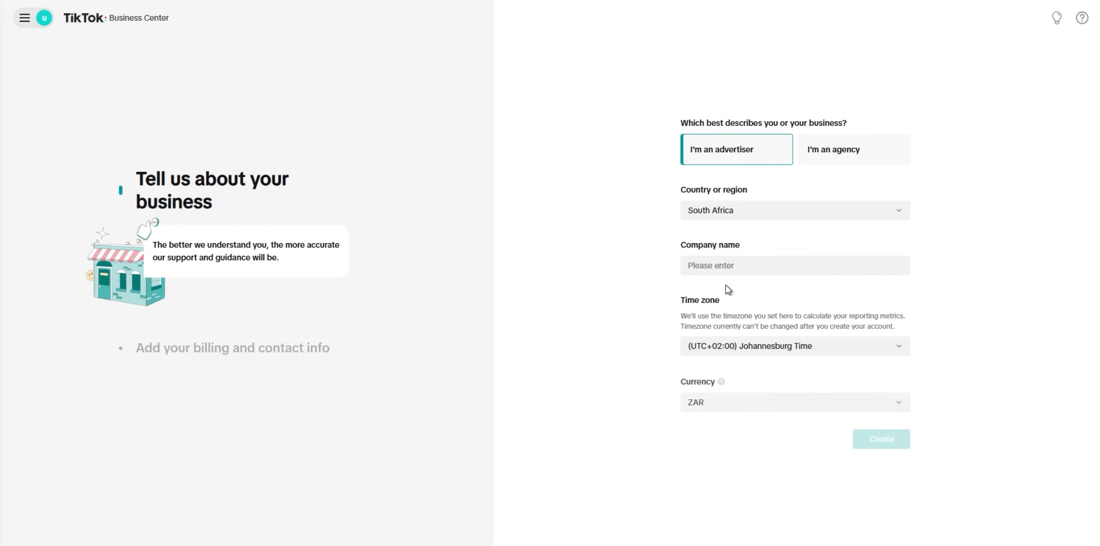
Enter Mathe Media as the company name and create the Business Center
click(714, 264)
text(M)
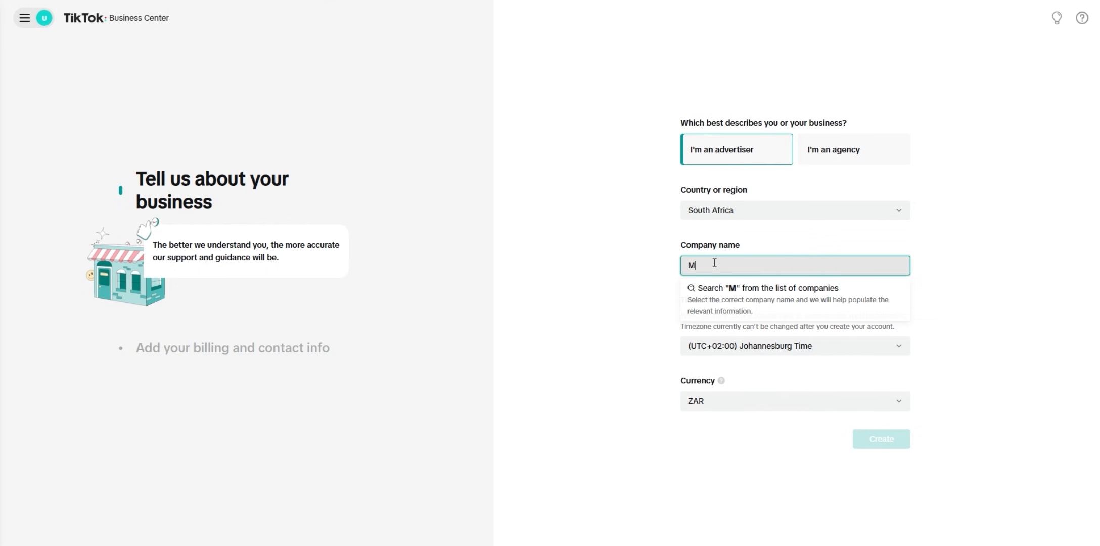
text(athe)
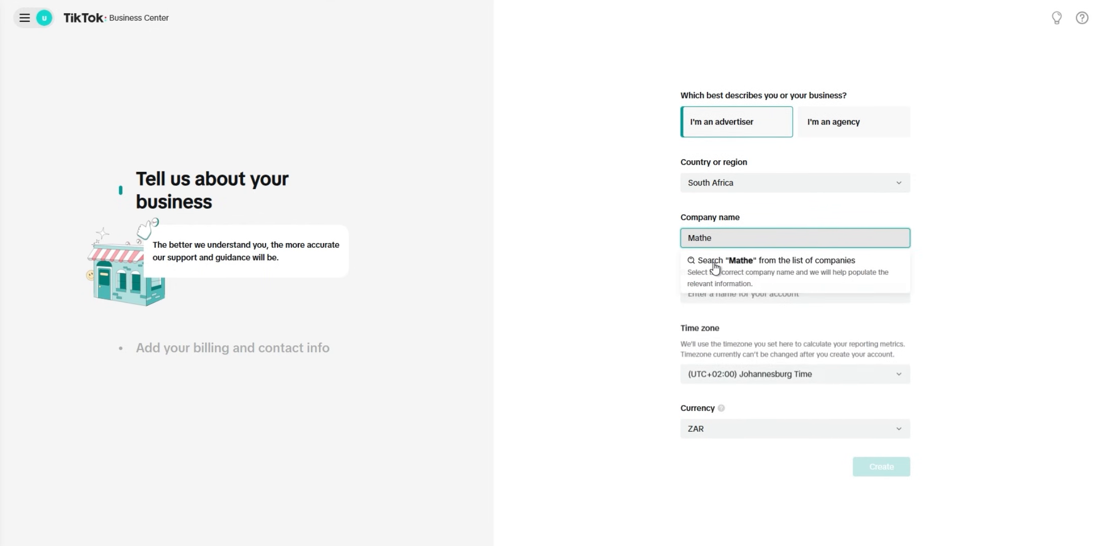
text( Media)
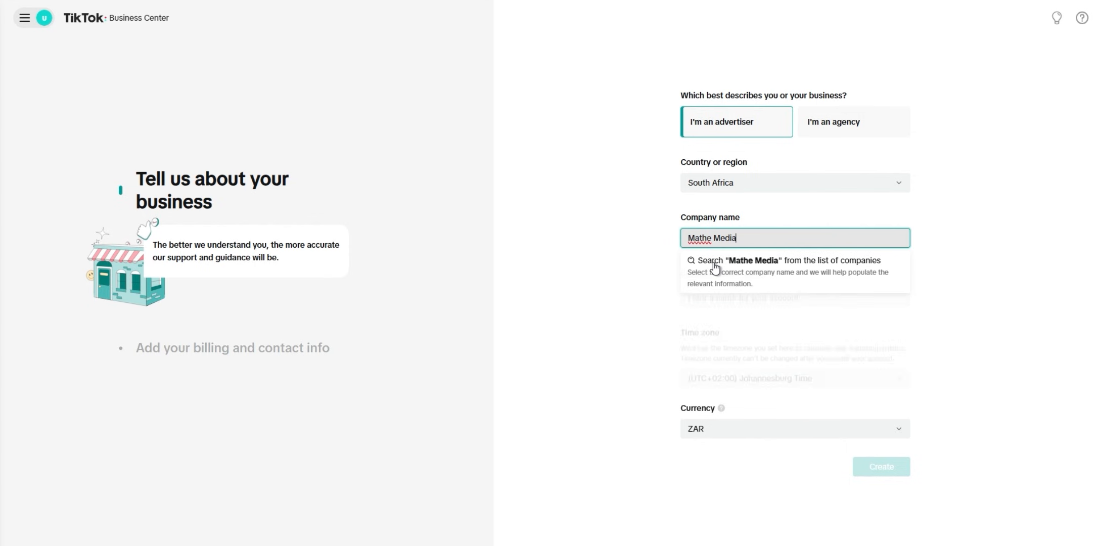
click(619, 315)
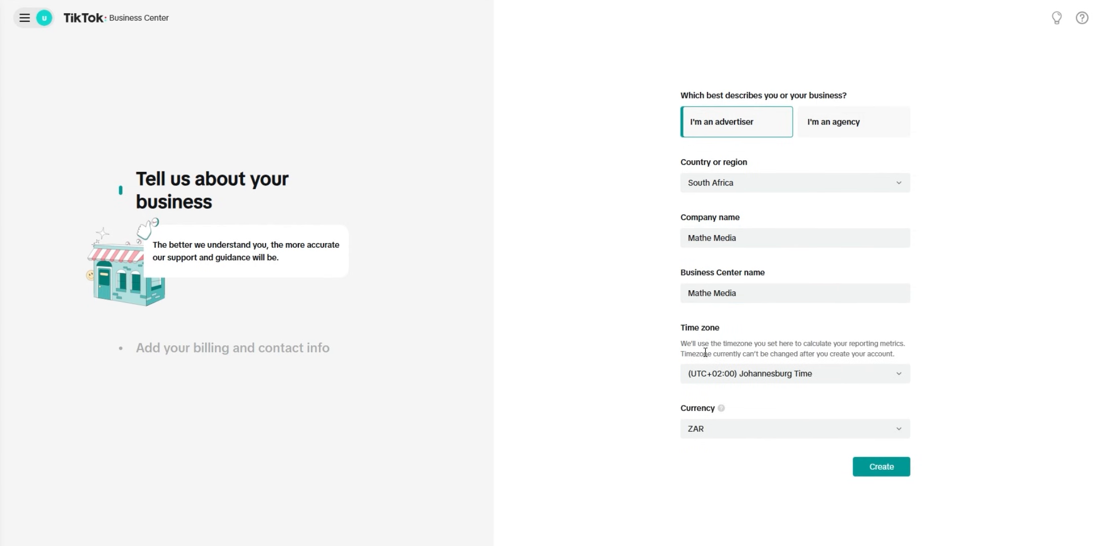
mouse_move(739, 398)
click(880, 471)
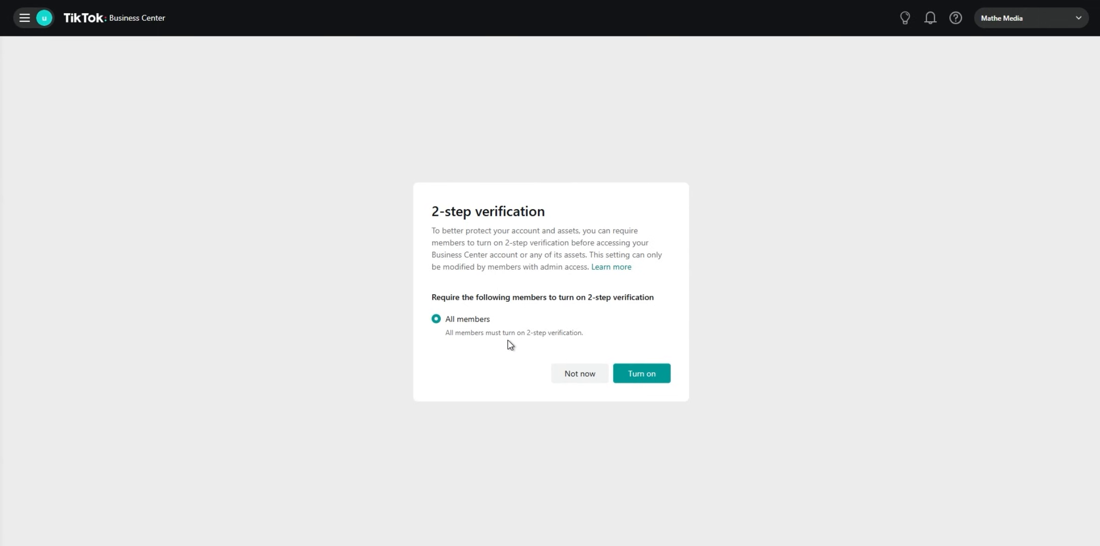
Decline 2-step verification for now and skip the welcome tour
click(572, 377)
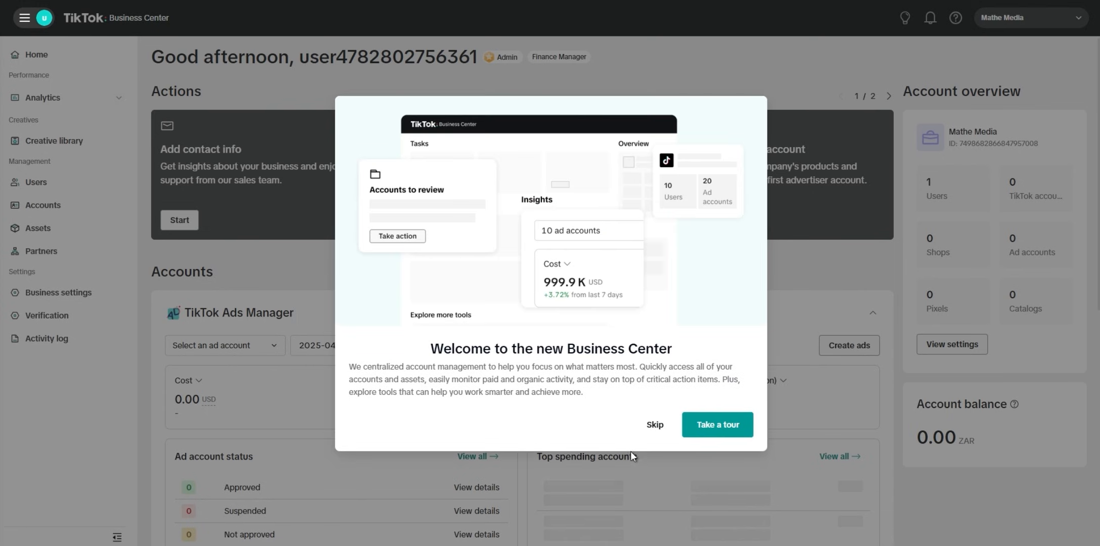
click(655, 427)
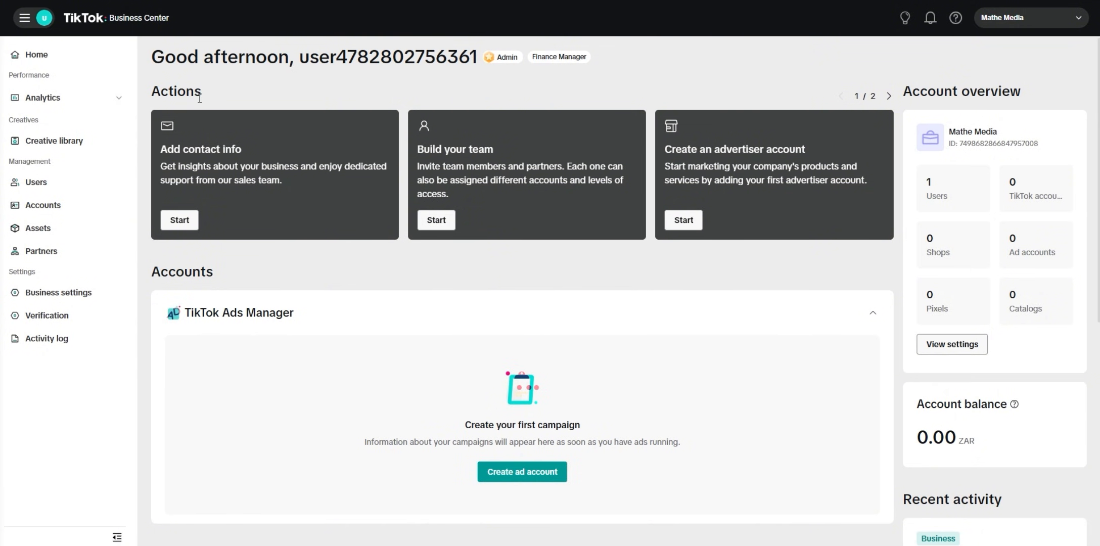
Browse both pages of the suggested action cards
drag(204, 97, 152, 97)
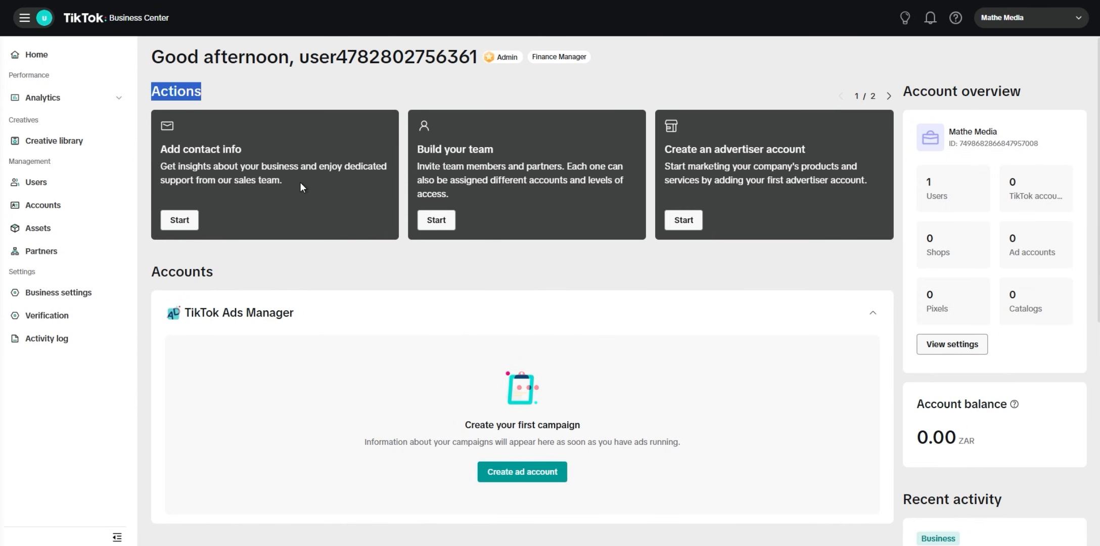
click(890, 96)
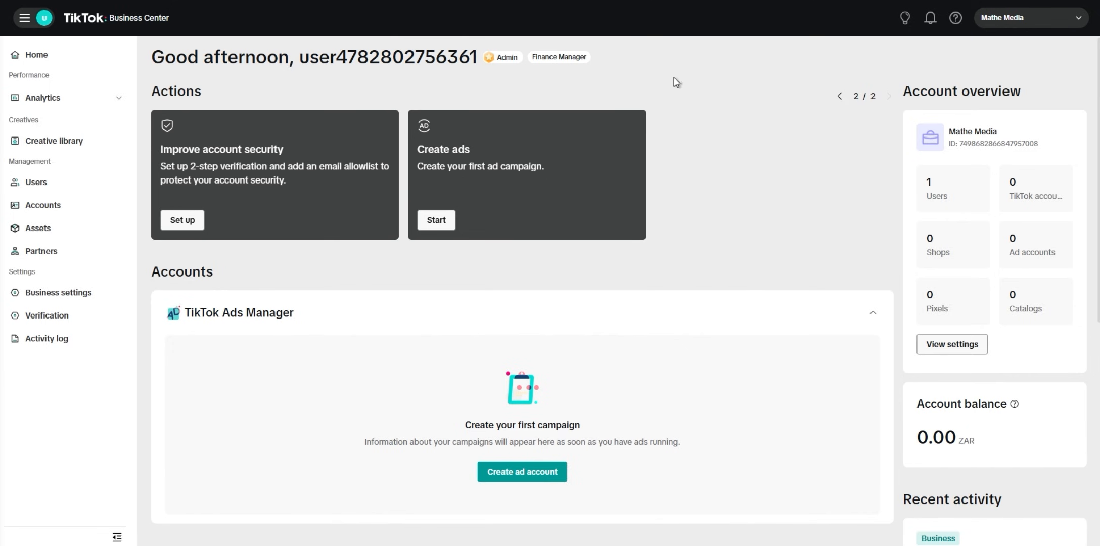
click(840, 96)
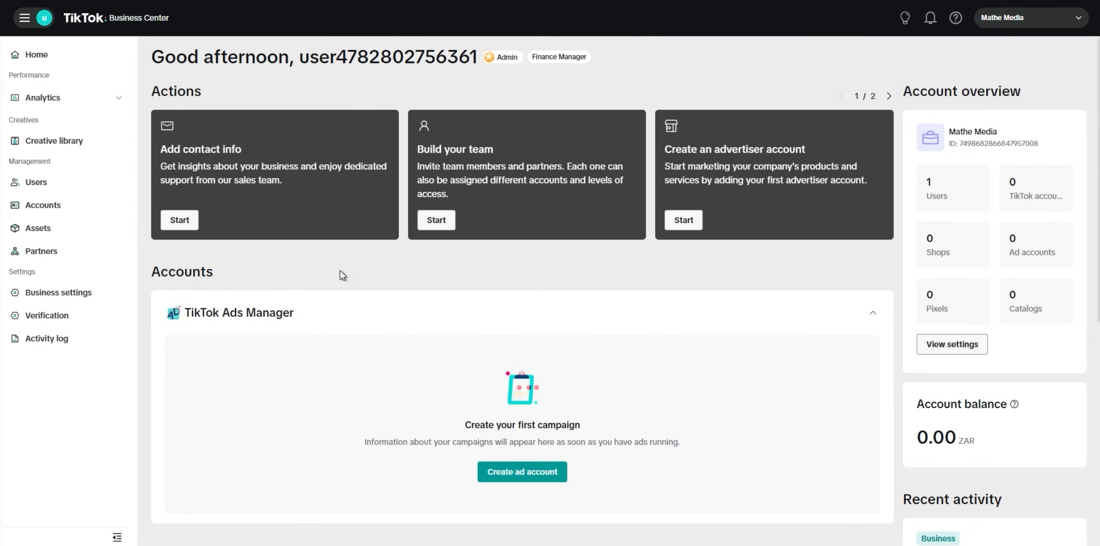
Start adding contact info and set the industry to E-commerce / Other
click(180, 221)
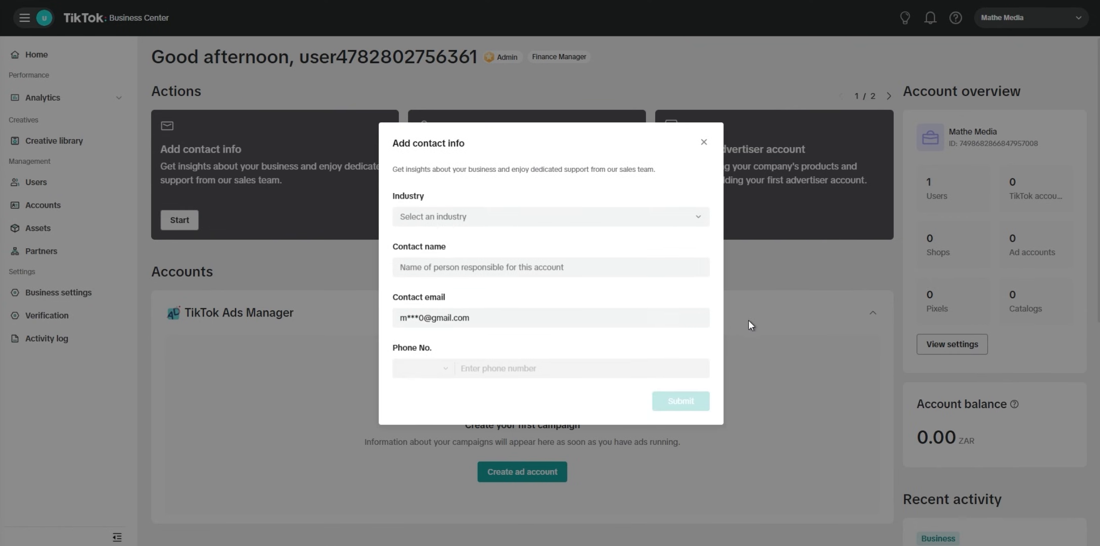
click(444, 222)
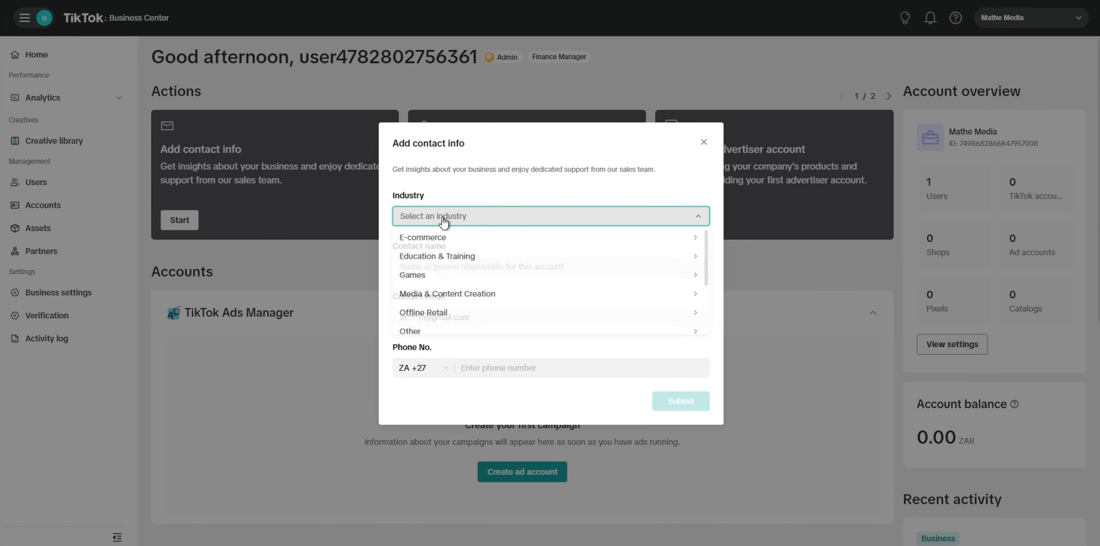
click(426, 244)
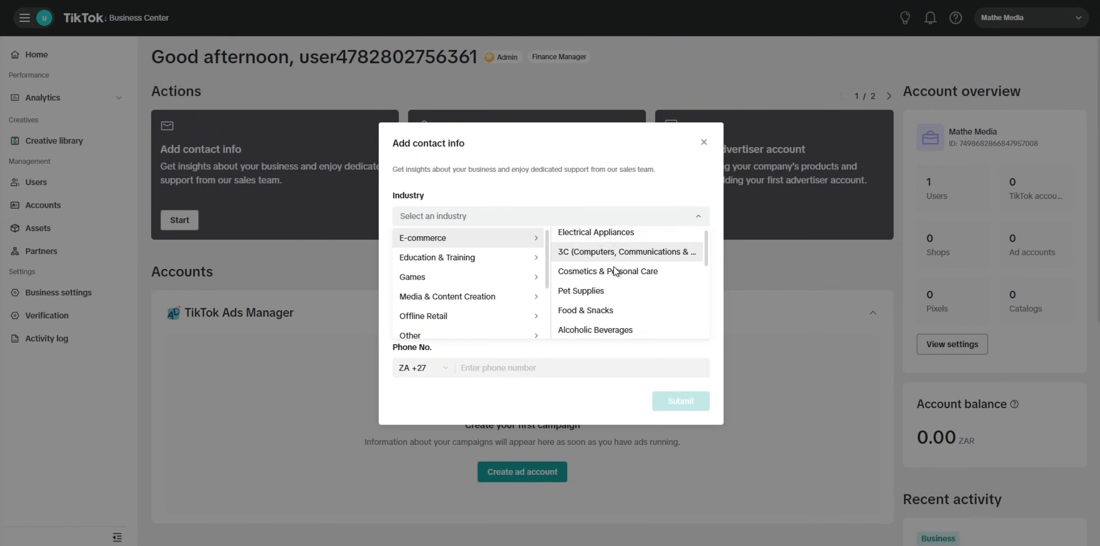
scroll(615, 271, down, 5)
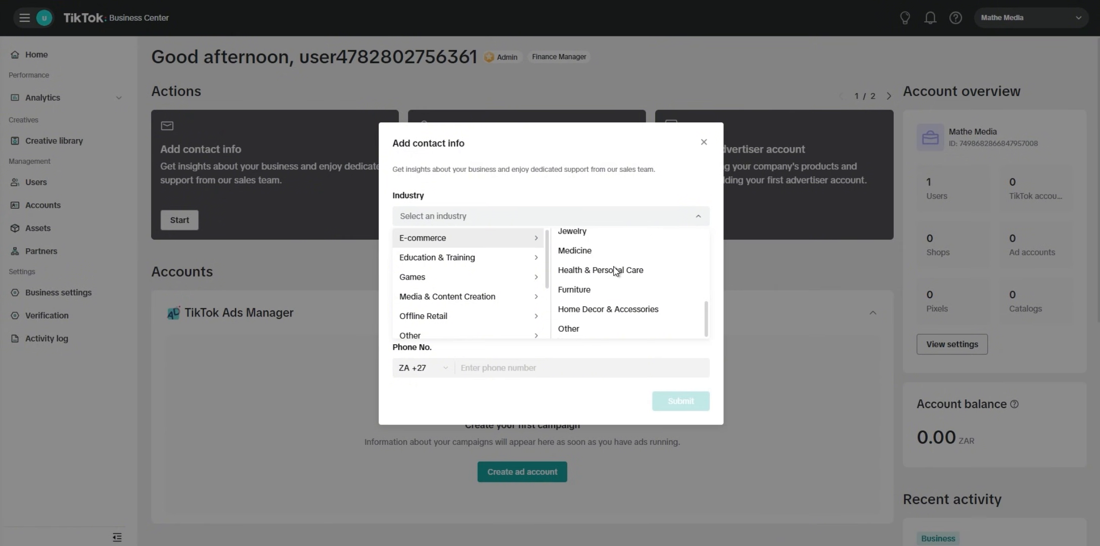
click(577, 331)
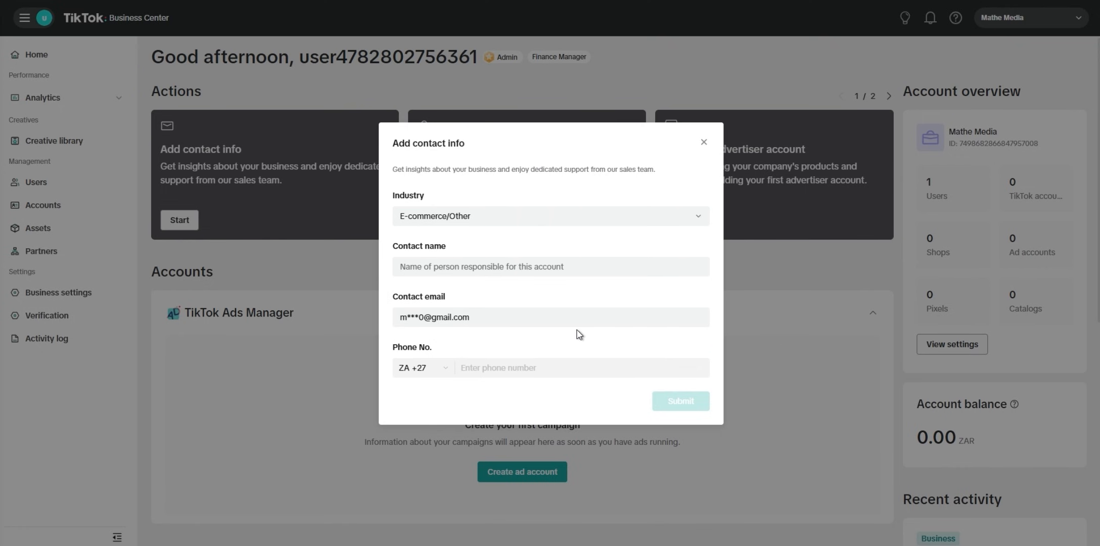
Fill in the contact's name and phone number, then submit the contact info
click(453, 266)
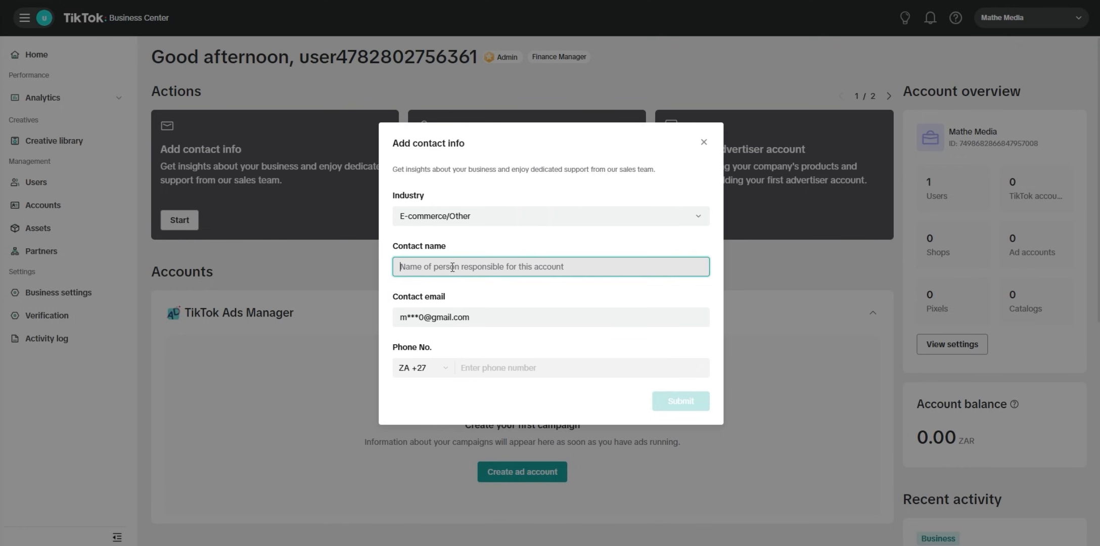
text(M)
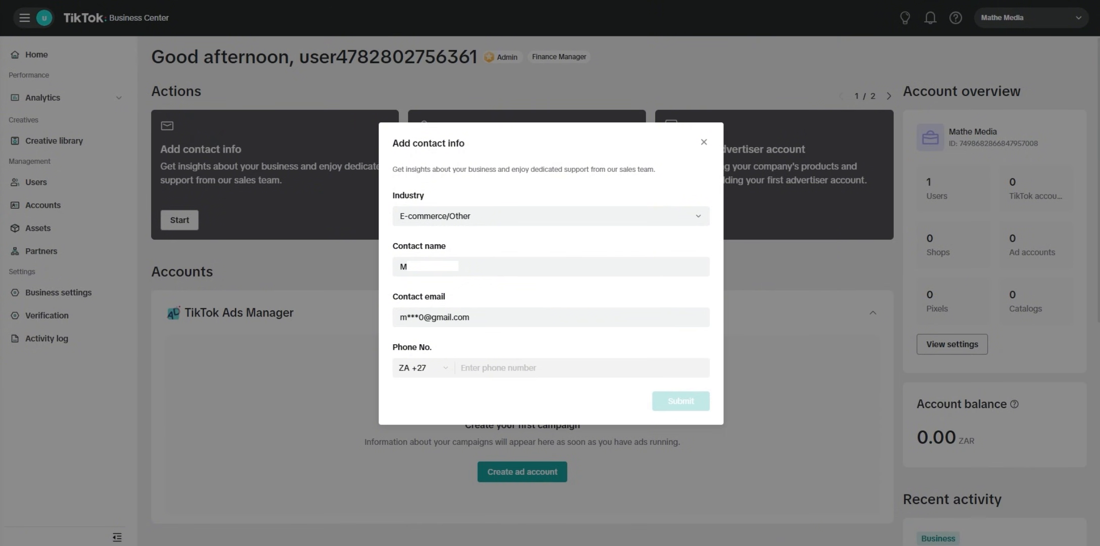
click(481, 366)
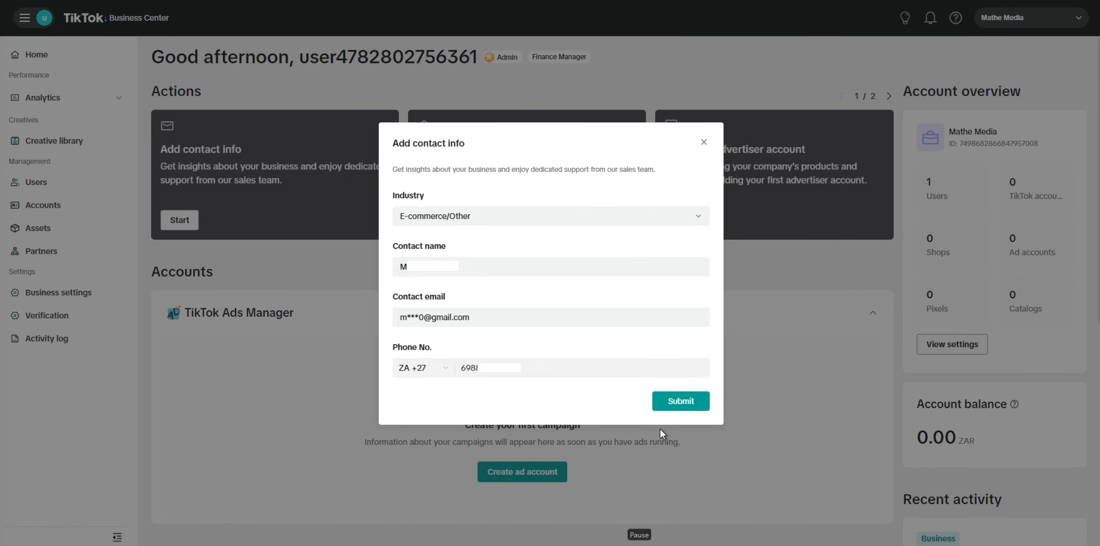
click(668, 404)
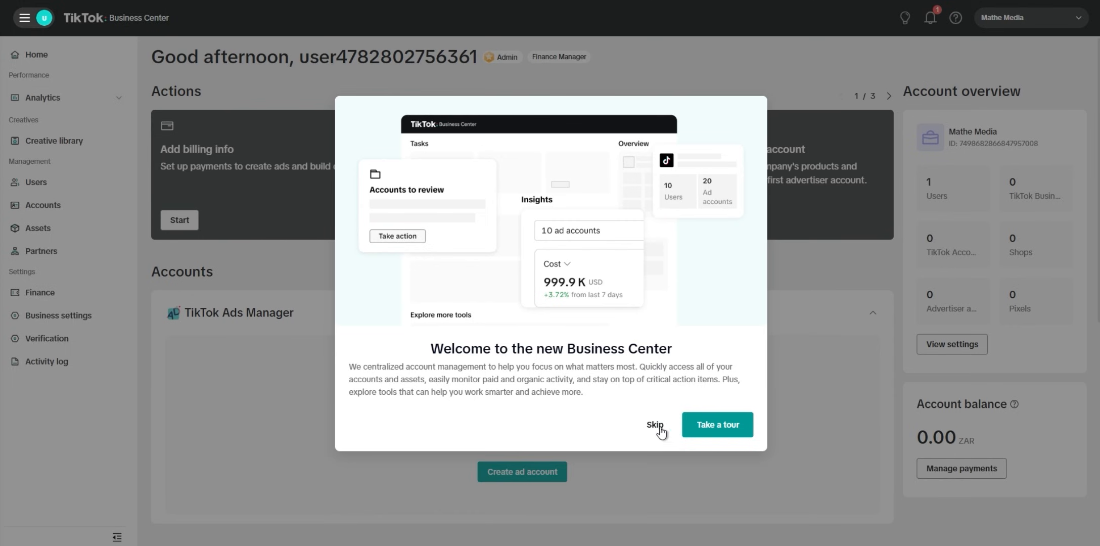
Skip the welcome tour and start creating an advertiser account
click(655, 425)
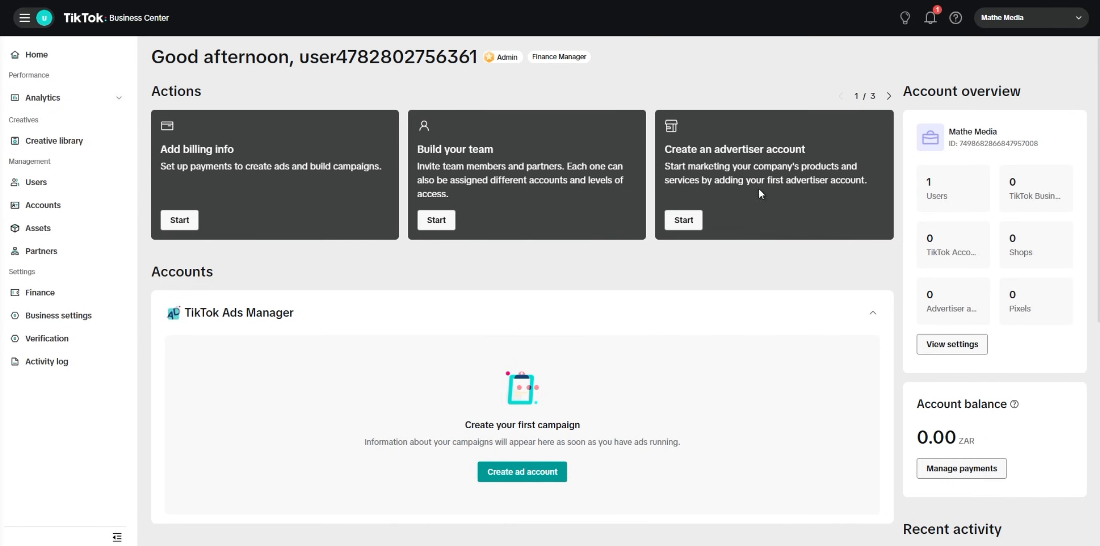
click(685, 221)
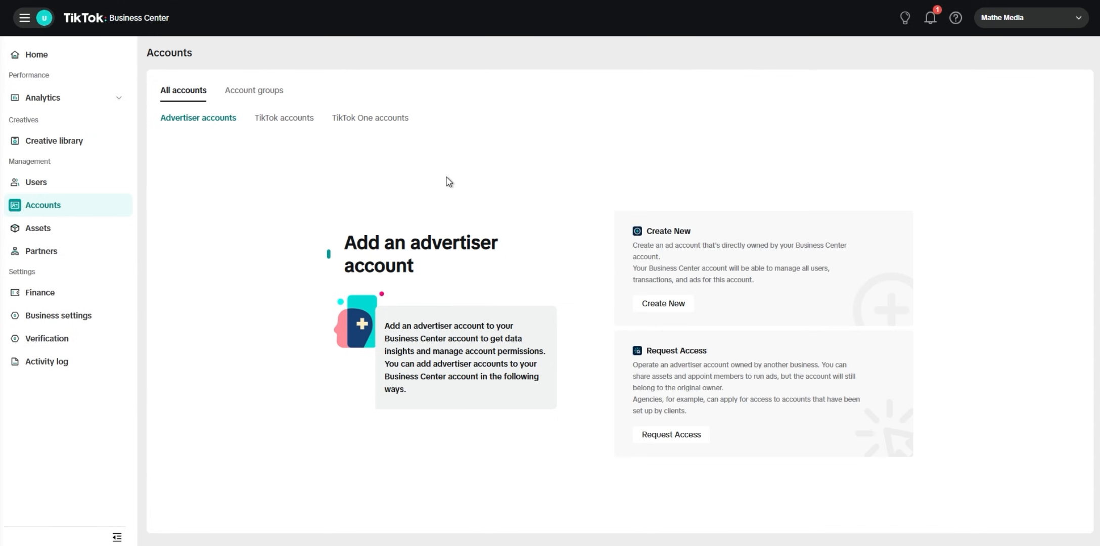
click(38, 57)
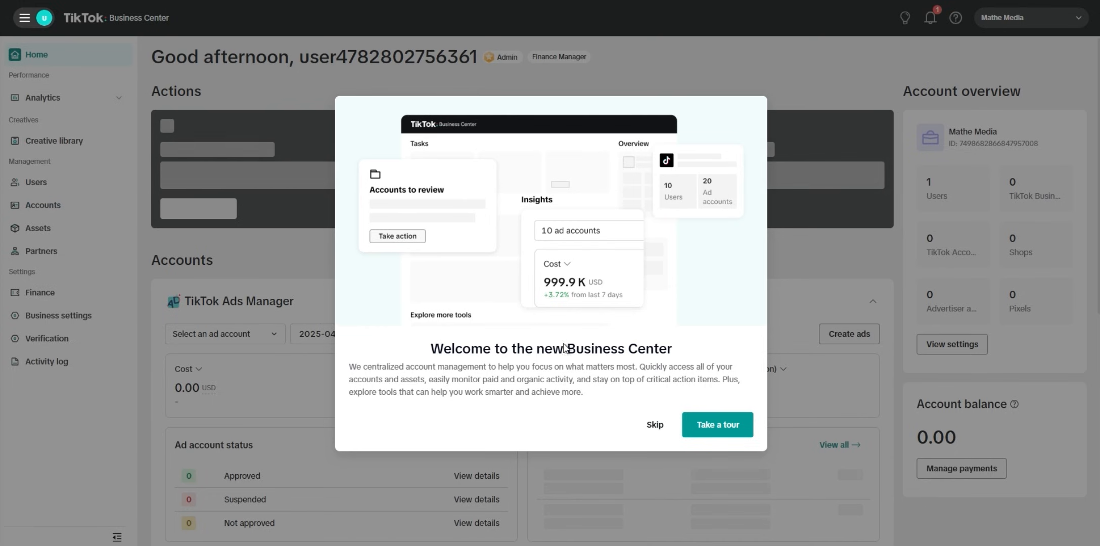
click(655, 425)
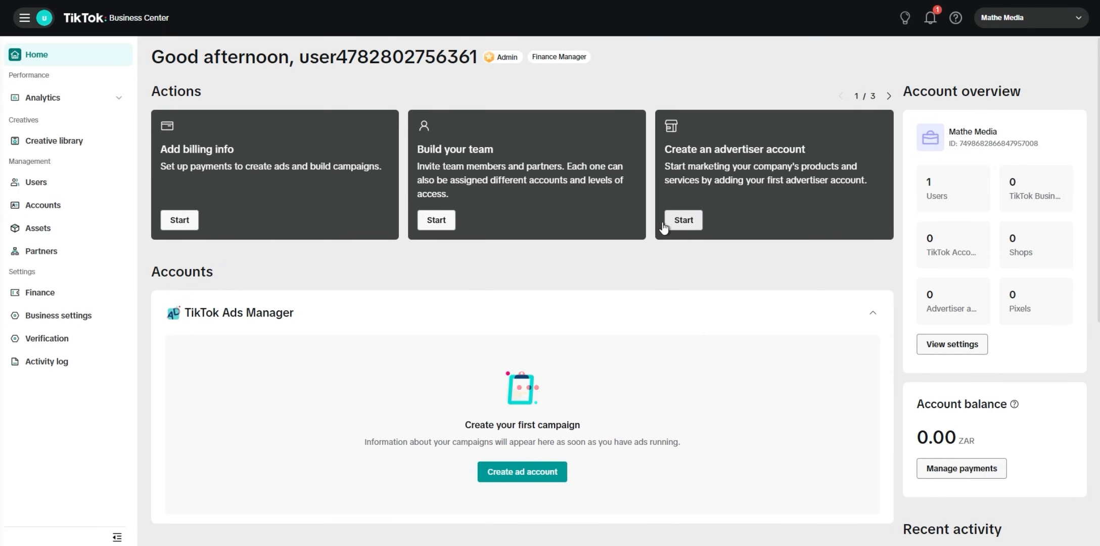
click(35, 209)
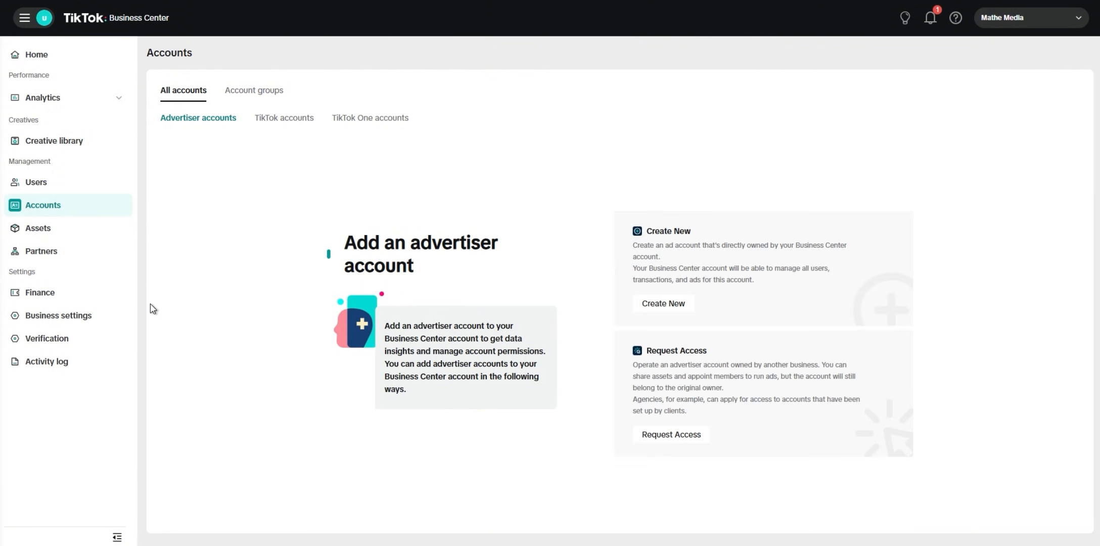
Start creating a new advertiser account and name it Mathe Media Ads
click(663, 305)
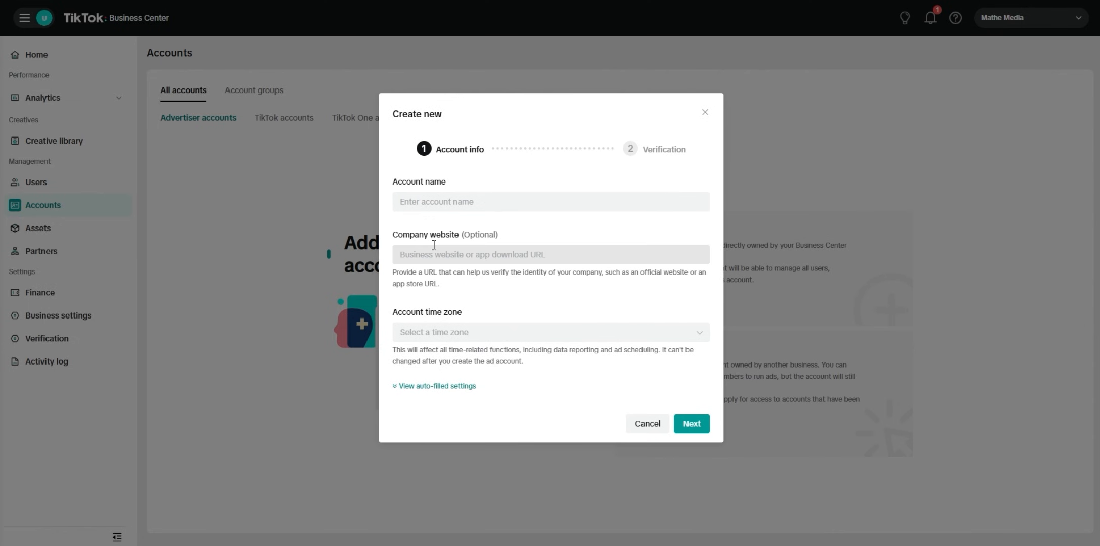
click(412, 202)
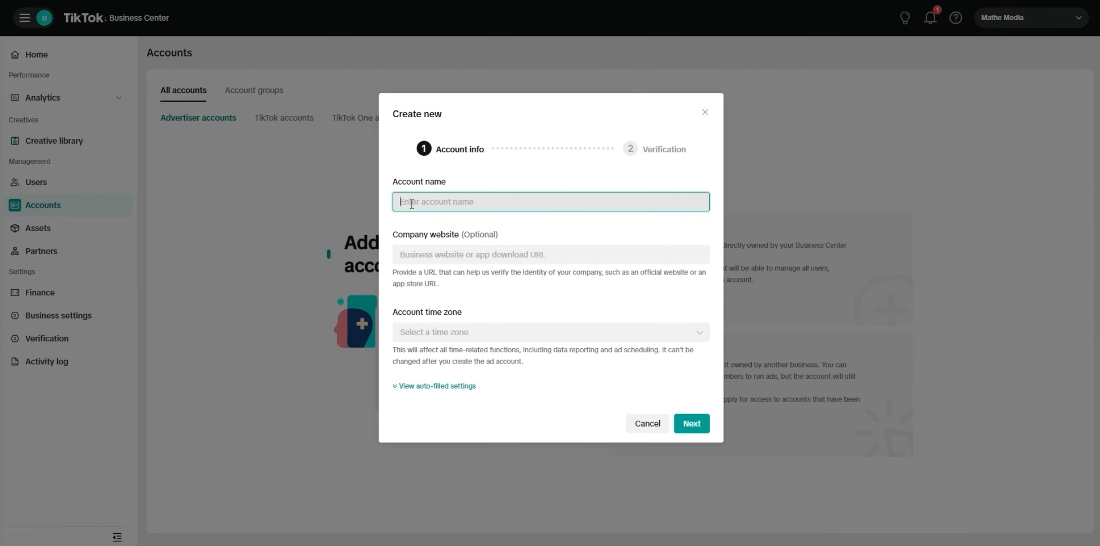
text(Mathe Media Ad)
key(BackSpace)
key(BackSpace)
key(BackSpace)
key(BackSpace)
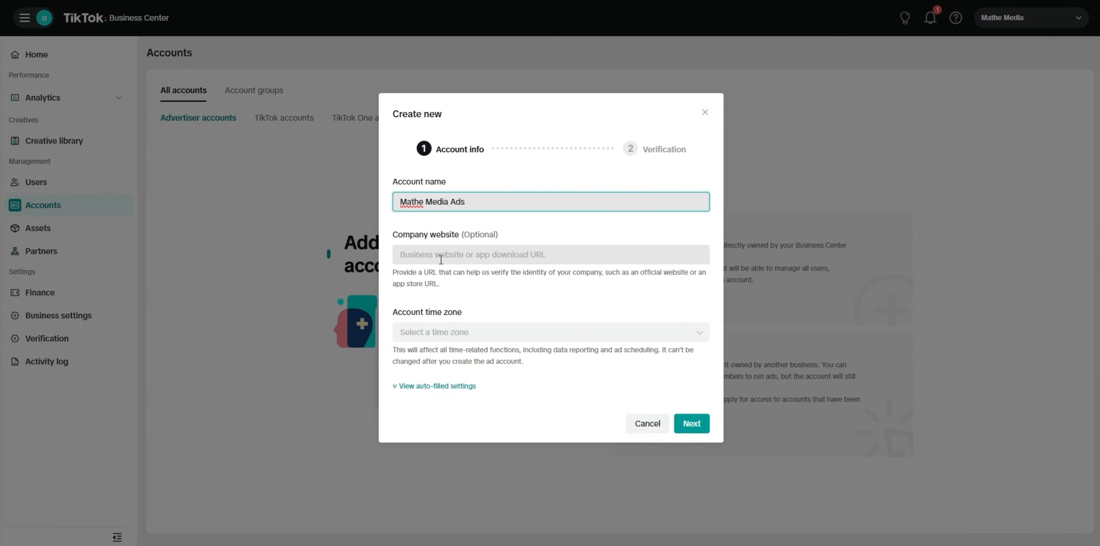
Set the account time zone to (UTC+02:00) South Africa Standard Time
drag(499, 234, 464, 233)
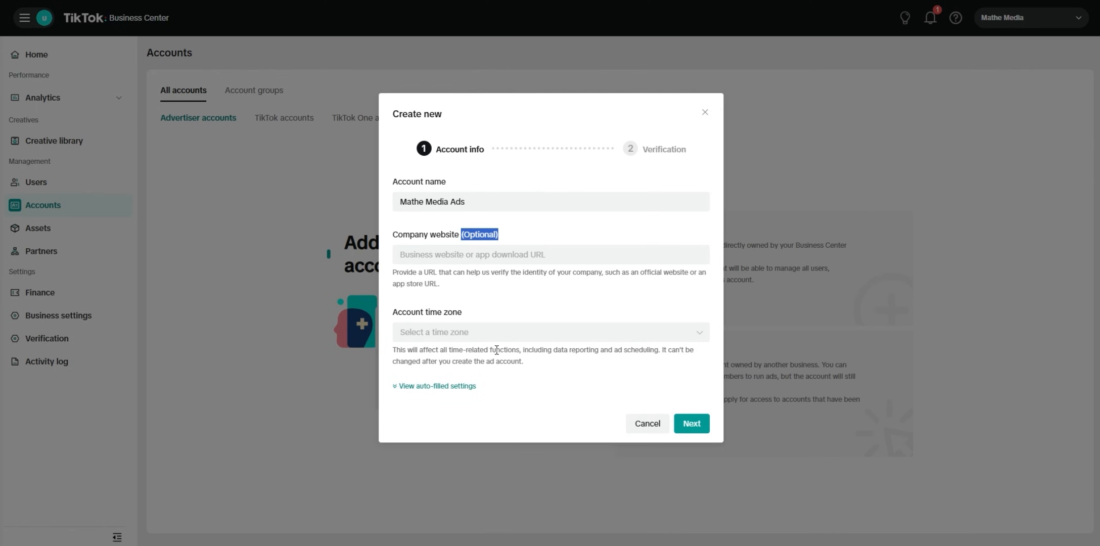
click(447, 336)
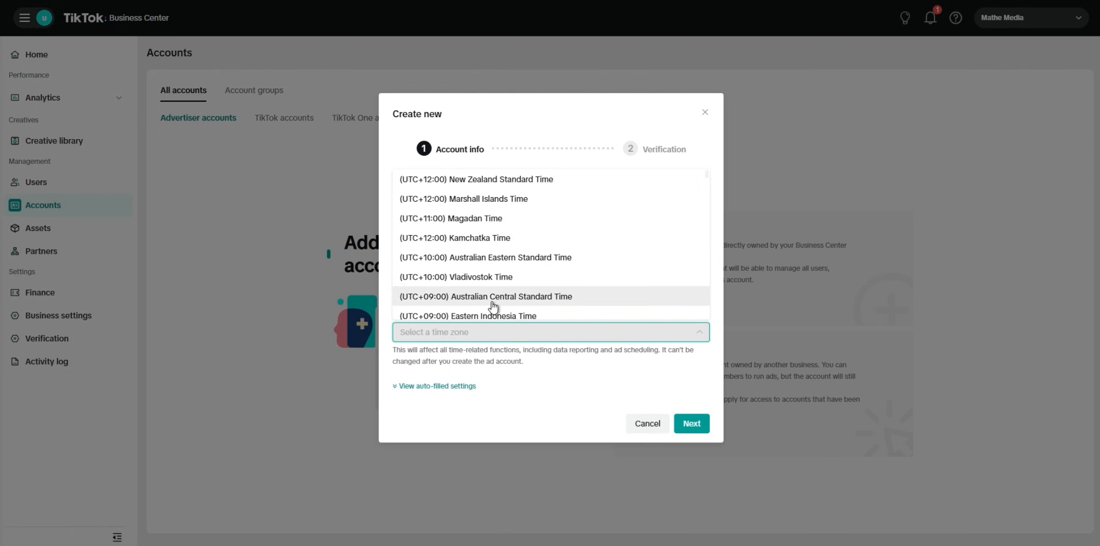
click(559, 381)
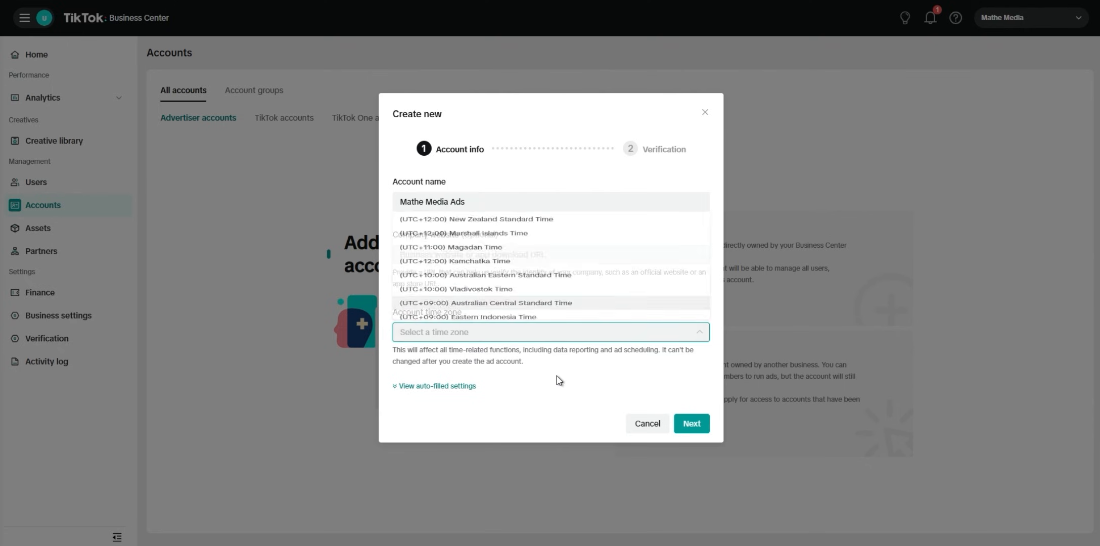
drag(525, 362, 391, 354)
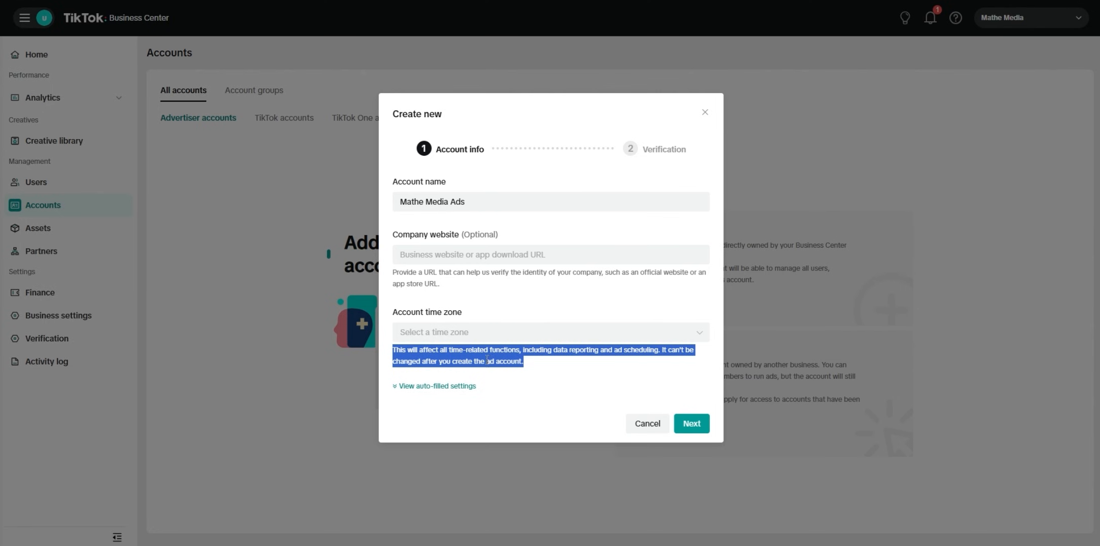
click(535, 364)
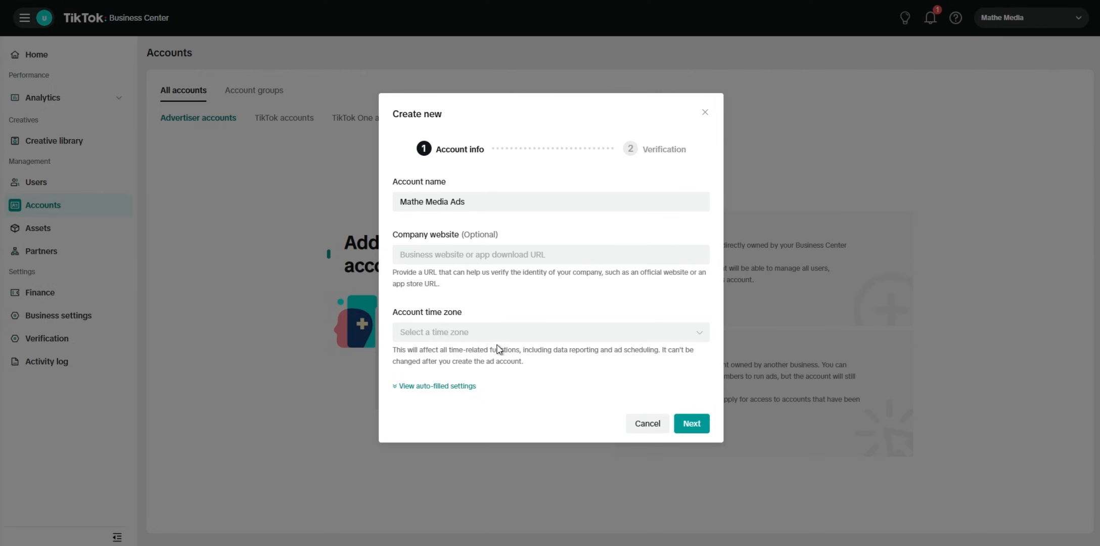
click(465, 341)
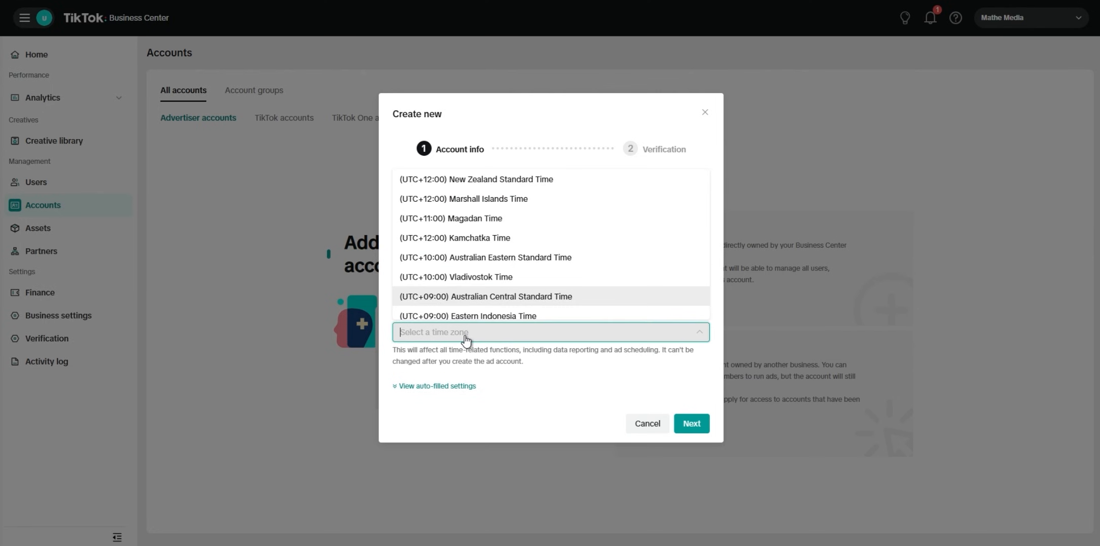
text(South)
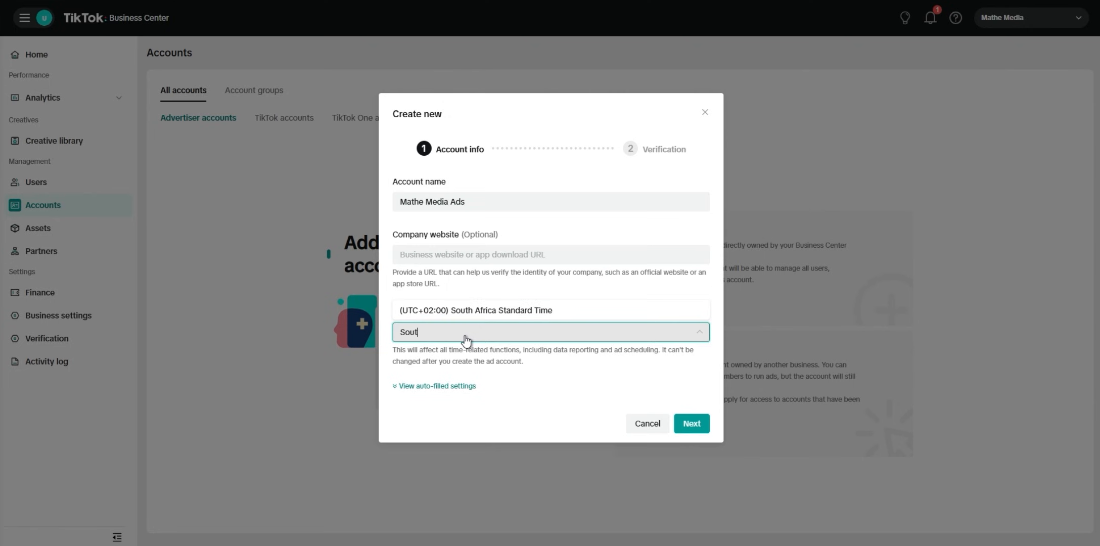
click(473, 311)
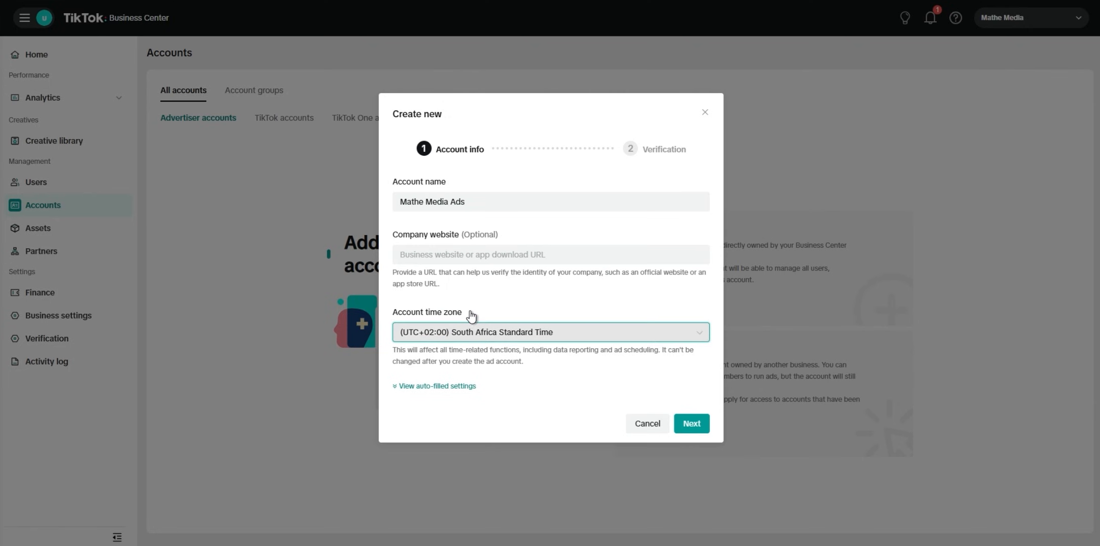
Review the auto-filled settings and continue to the verification stage
click(403, 392)
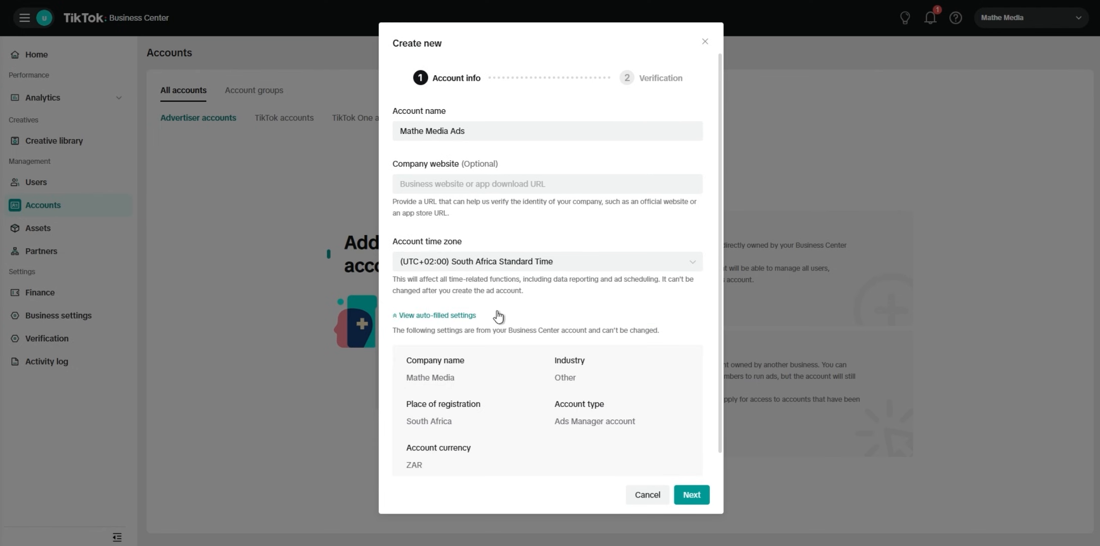
scroll(556, 384, down, 1)
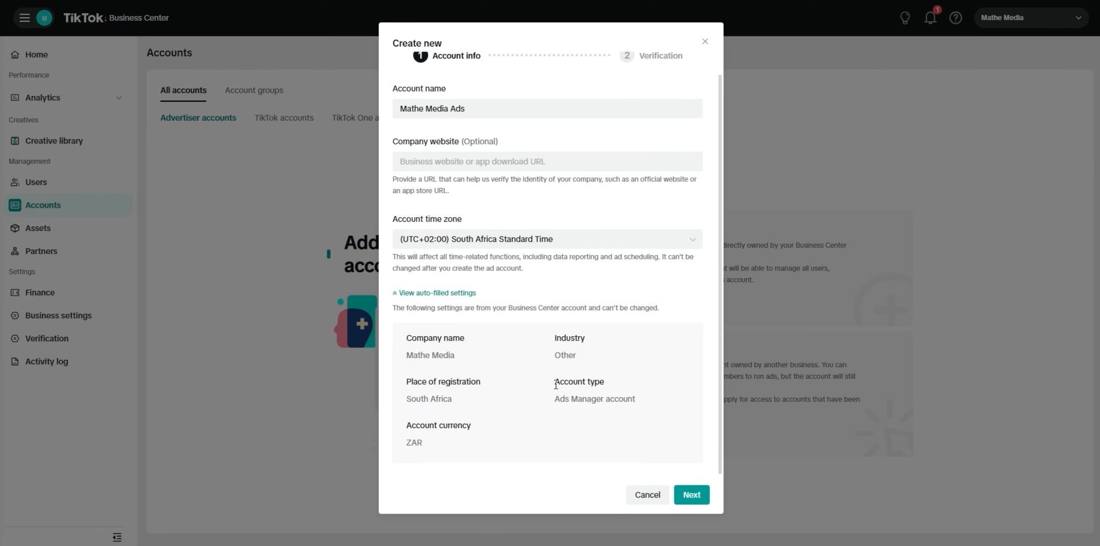
click(702, 498)
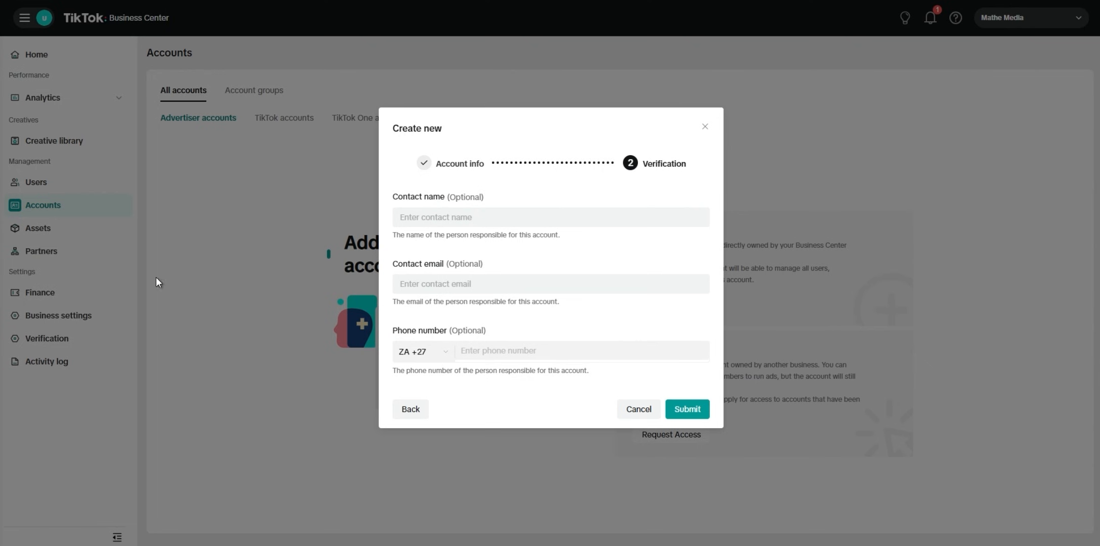
Fill in the contact's e-mail, name and phone number, then submit the new ad account
click(436, 287)
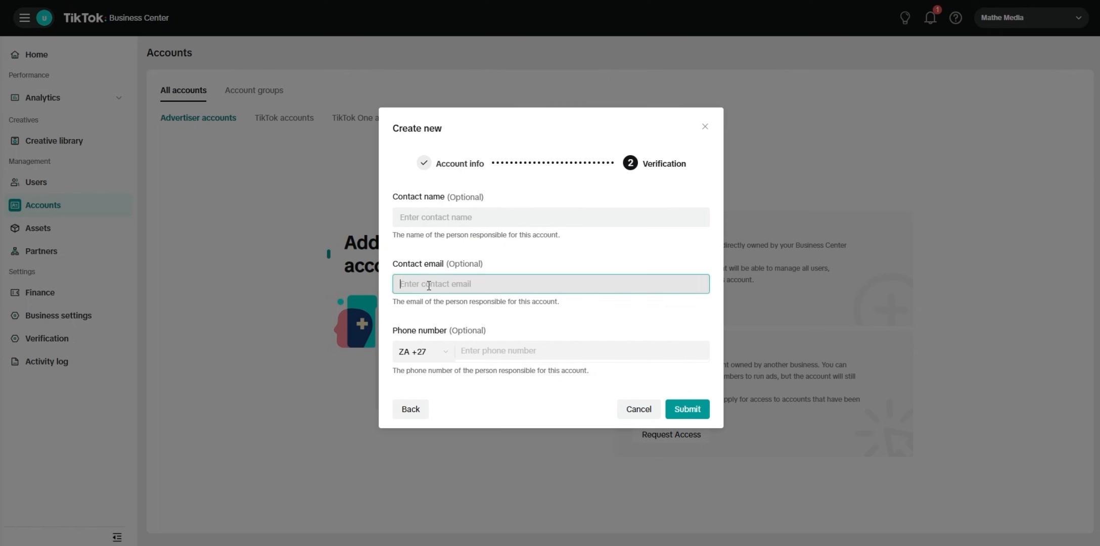
click(401, 308)
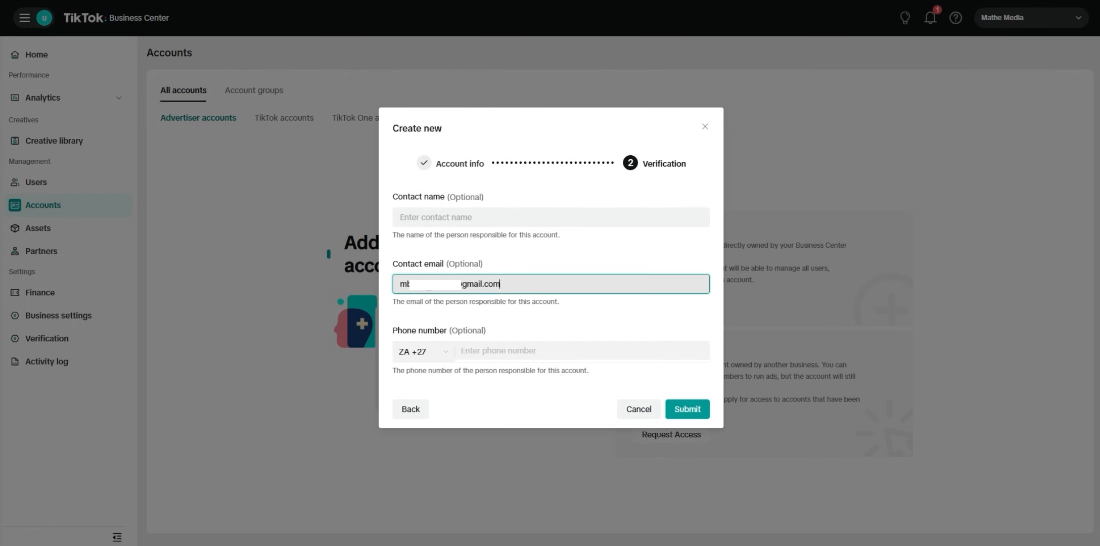
click(402, 218)
text(M)
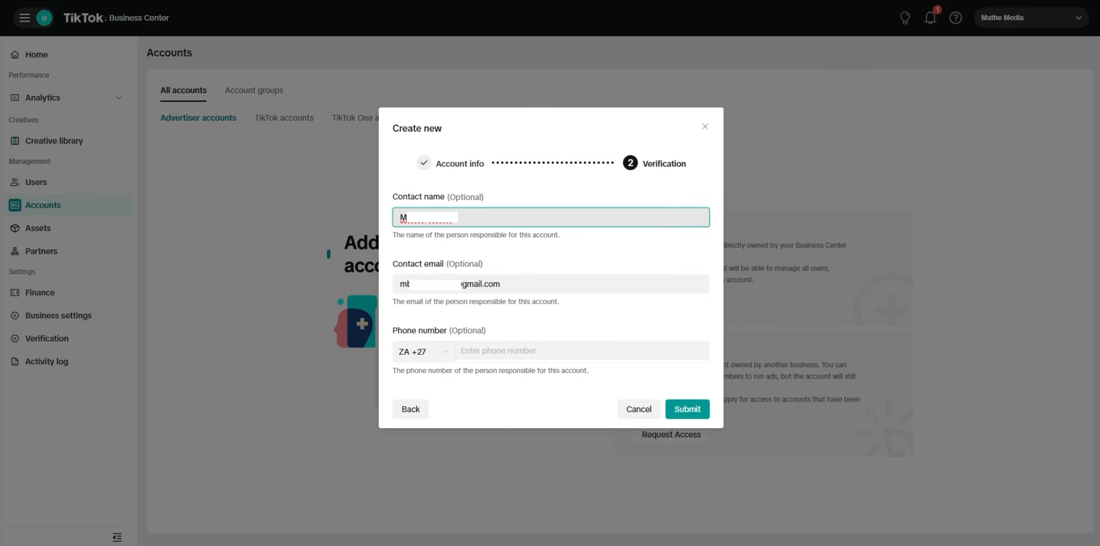
click(534, 393)
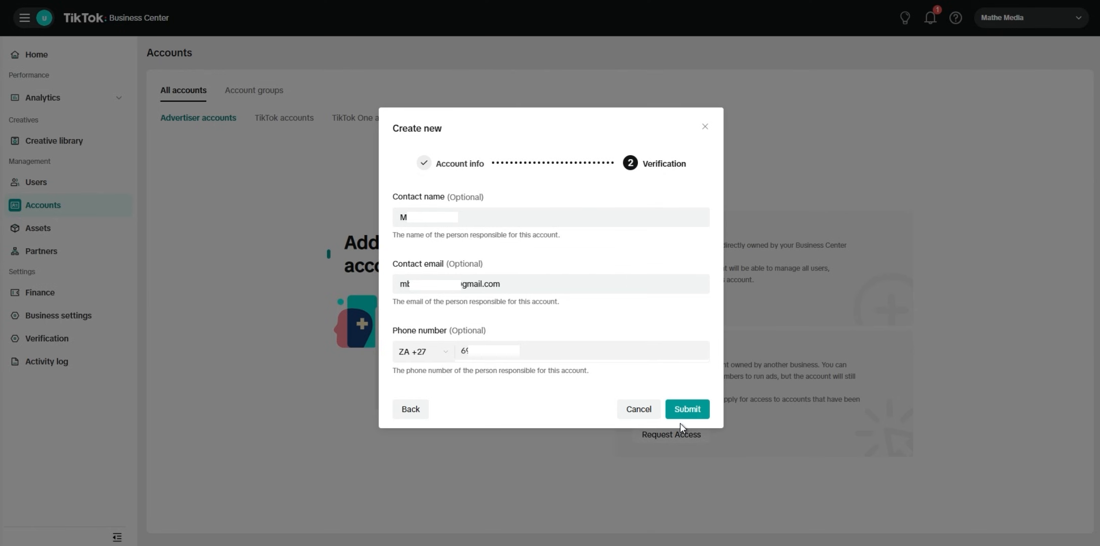
click(682, 411)
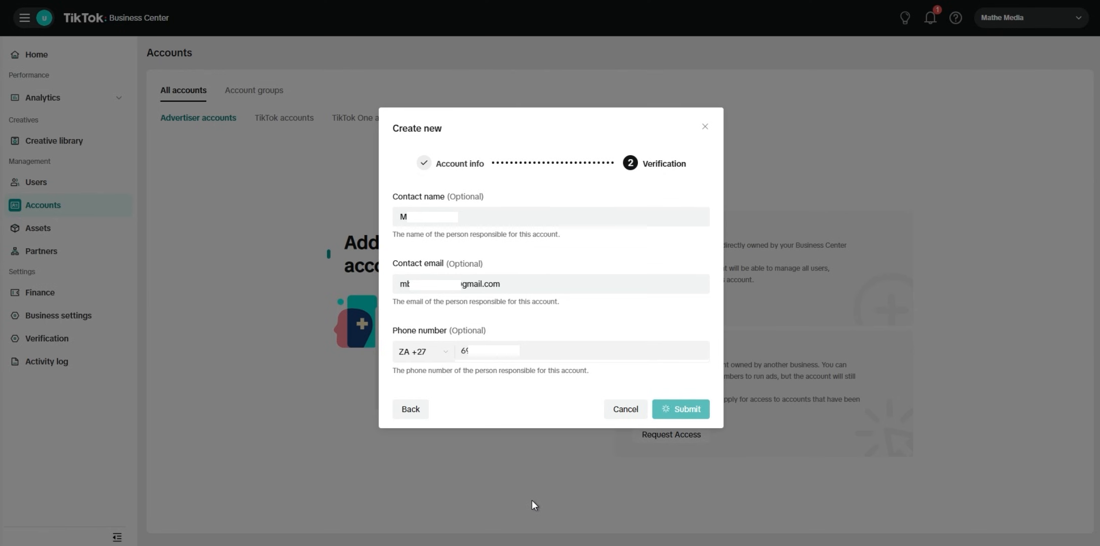